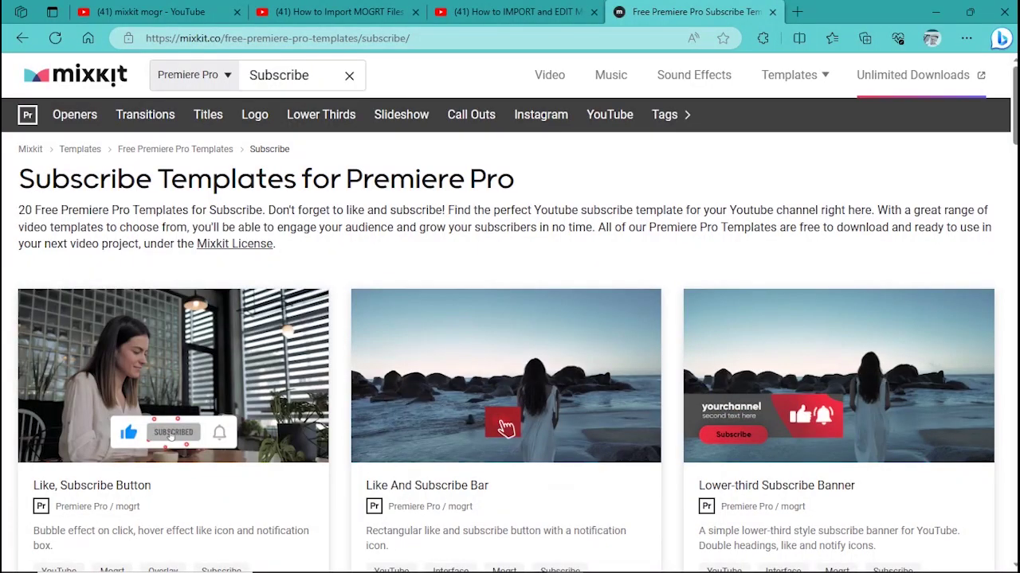
- Browse the Mixkit Subscribe templates and open the Premiere Pro Subscribe templates page
{"action": "scroll", "coordinate": [506, 428], "scroll_direction": "down", "scroll_amount": 5}
{"action": "scroll", "coordinate": [860, 374], "scroll_direction": "up", "scroll_amount": 2}
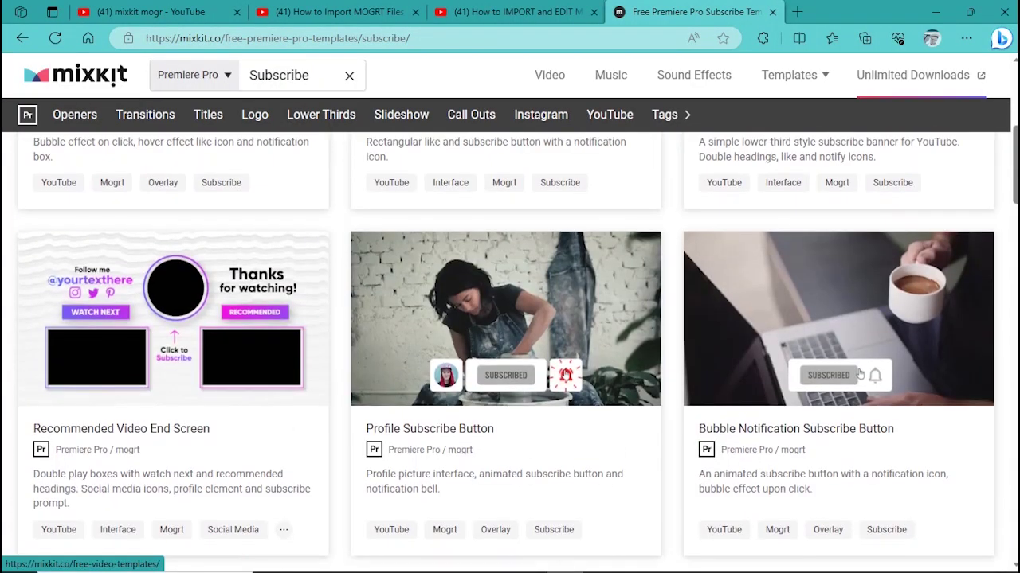
{"action": "scroll", "coordinate": [954, 313], "scroll_direction": "down", "scroll_amount": 5}
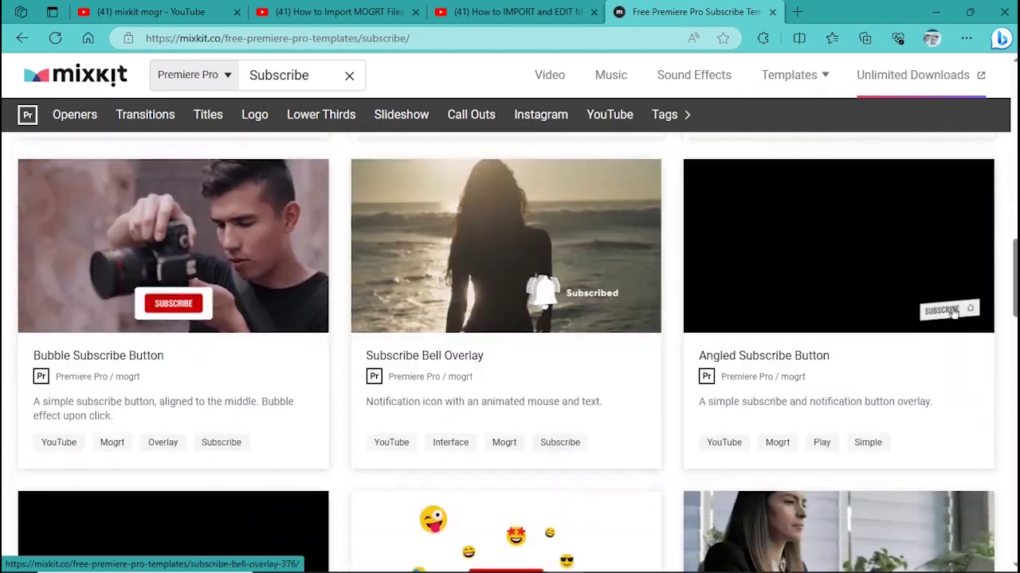
{"action": "scroll", "coordinate": [953, 312], "scroll_direction": "down", "scroll_amount": 12}
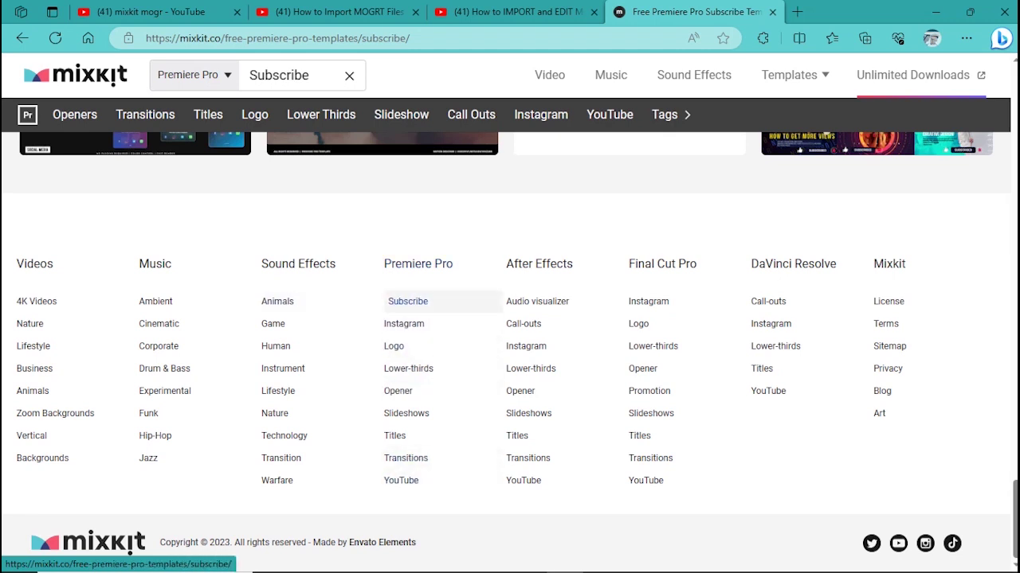
{"action": "left_click", "coordinate": [407, 301]}
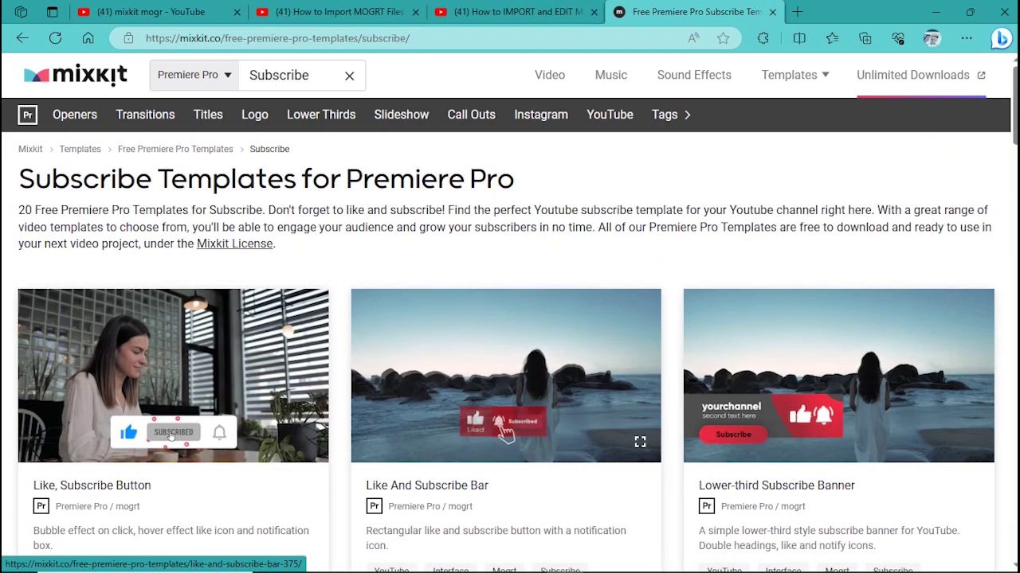
- Preview the Like And Subscribe Bar card, then switch to the Premiere Pro 'ai sites' project
{"action": "scroll", "coordinate": [171, 373], "scroll_direction": "down", "scroll_amount": 1}
{"action": "scroll", "coordinate": [171, 372], "scroll_direction": "down", "scroll_amount": 1}
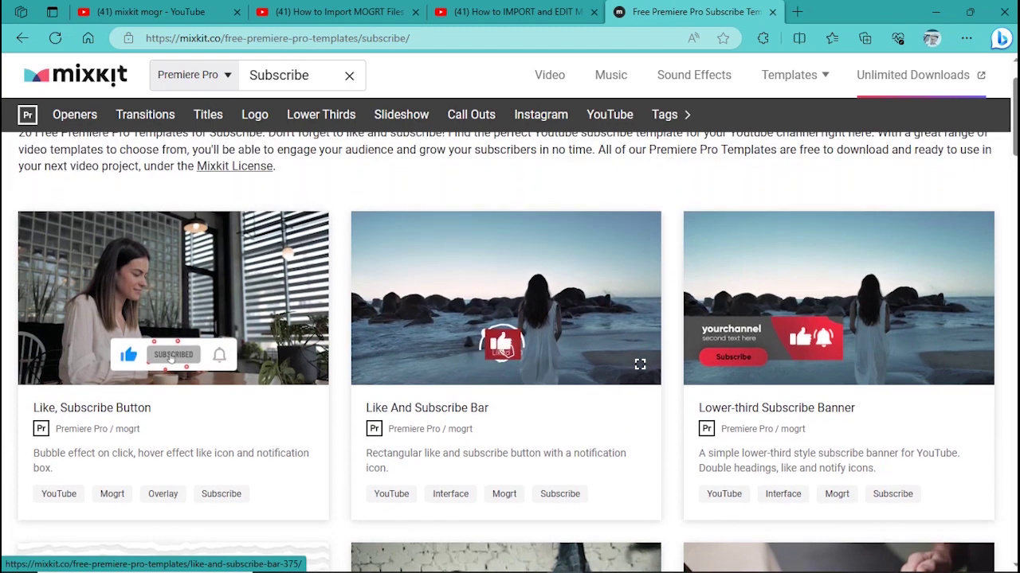
{"action": "scroll", "coordinate": [506, 275], "scroll_direction": "up", "scroll_amount": 1}
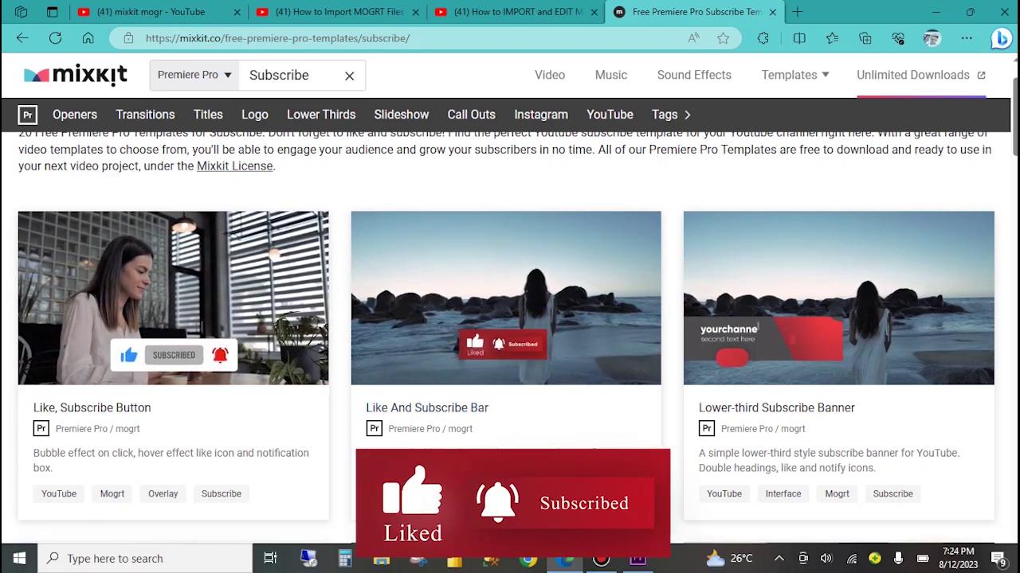
{"action": "left_click", "coordinate": [637, 559]}
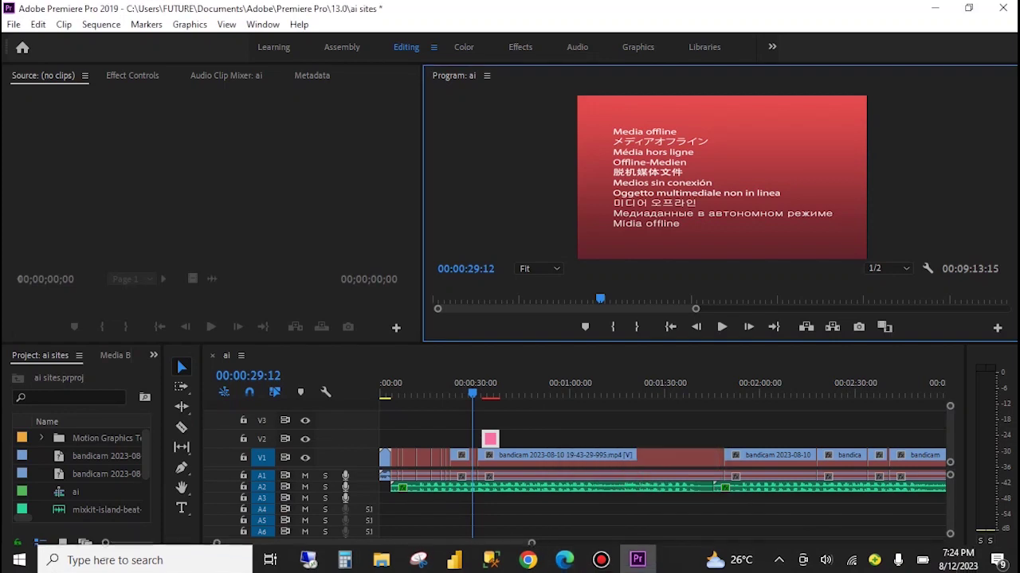
- Play the ai sequence past the existing Like/Subscribe animation near 35 seconds, then stop
{"action": "left_click", "coordinate": [721, 327]}
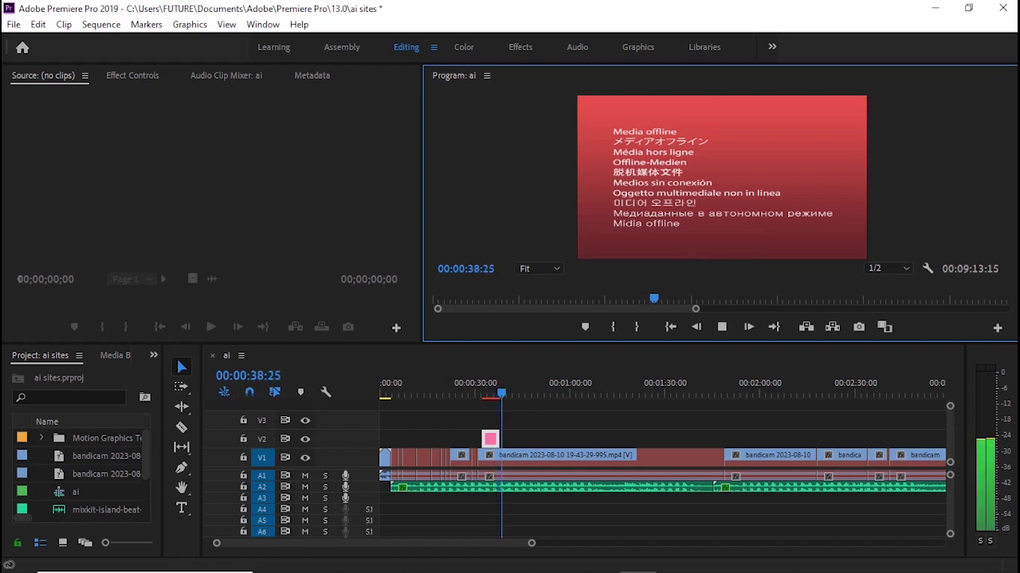
{"action": "left_click", "coordinate": [470, 392]}
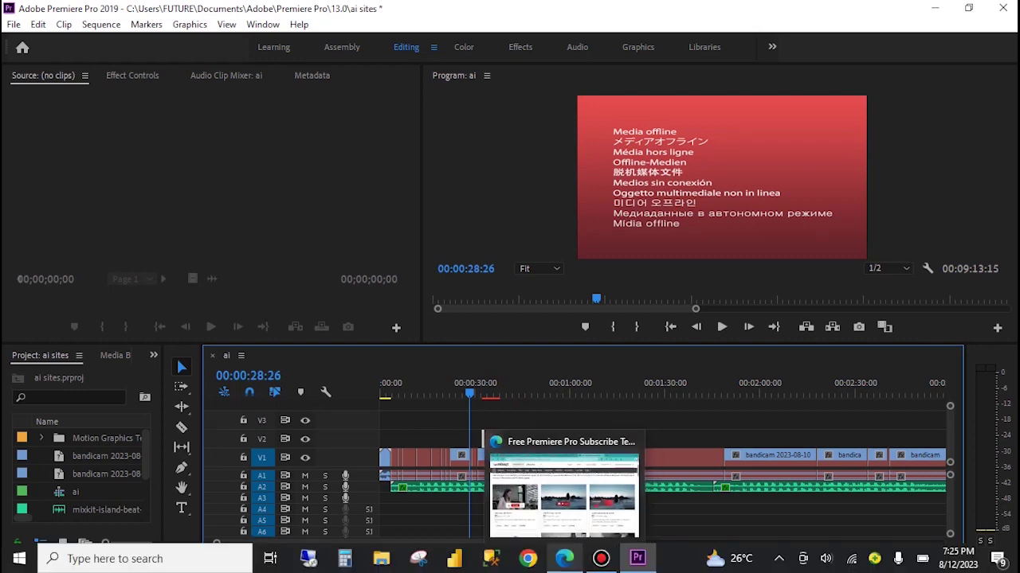
- Open the Like And Subscribe Bar template page on Mixkit, then bring up File Explorer
{"action": "left_click", "coordinate": [561, 494]}
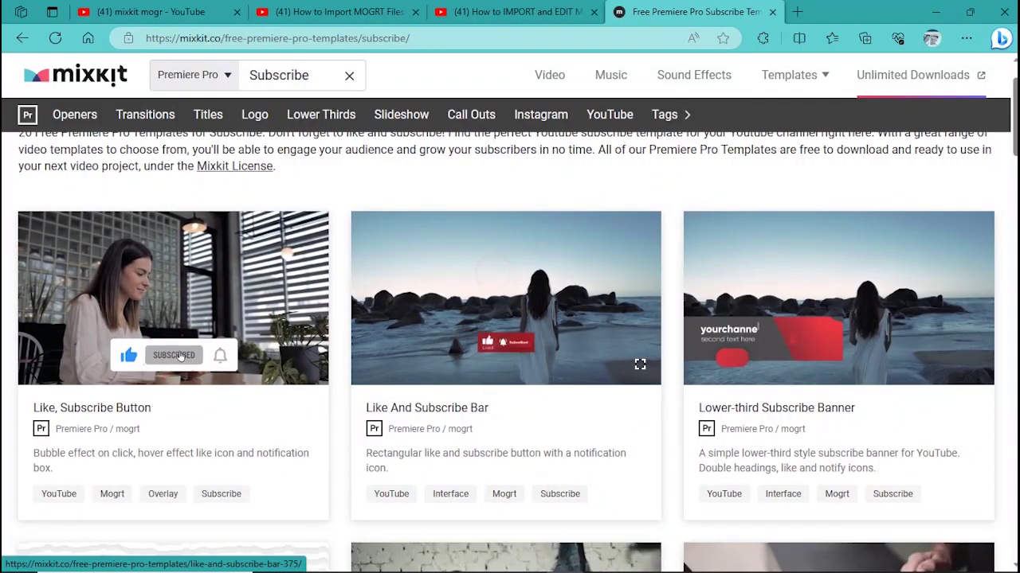
{"action": "left_click", "coordinate": [504, 335]}
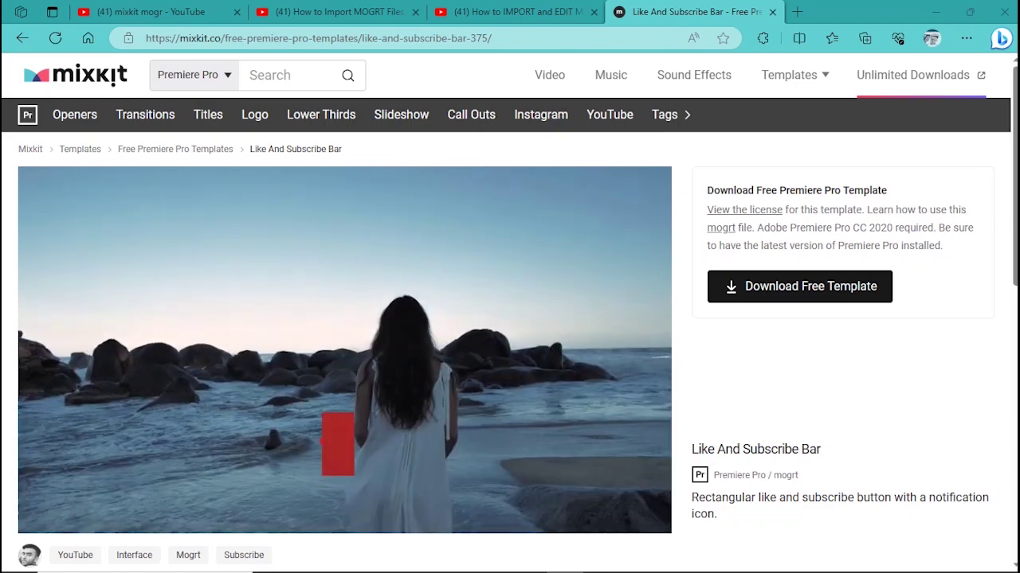
{"action": "key", "text": "super+e"}
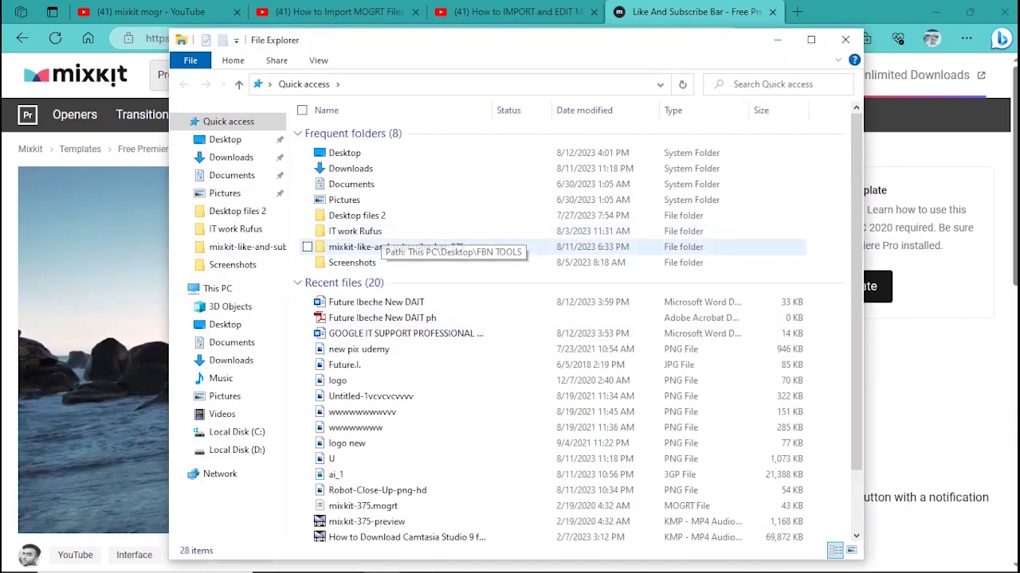
- Confirm mixkit-375.mogrt is in Downloads' mixkit-like-and-subscribe-bar-375 folder, then return to Premiere Pro
{"action": "left_click", "coordinate": [229, 157]}
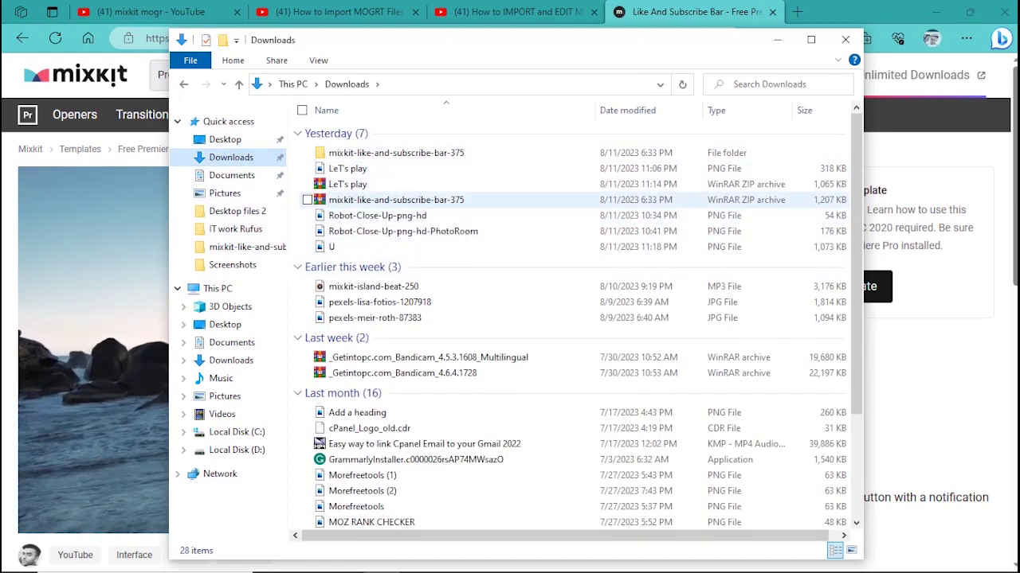
{"action": "double_click", "coordinate": [396, 152]}
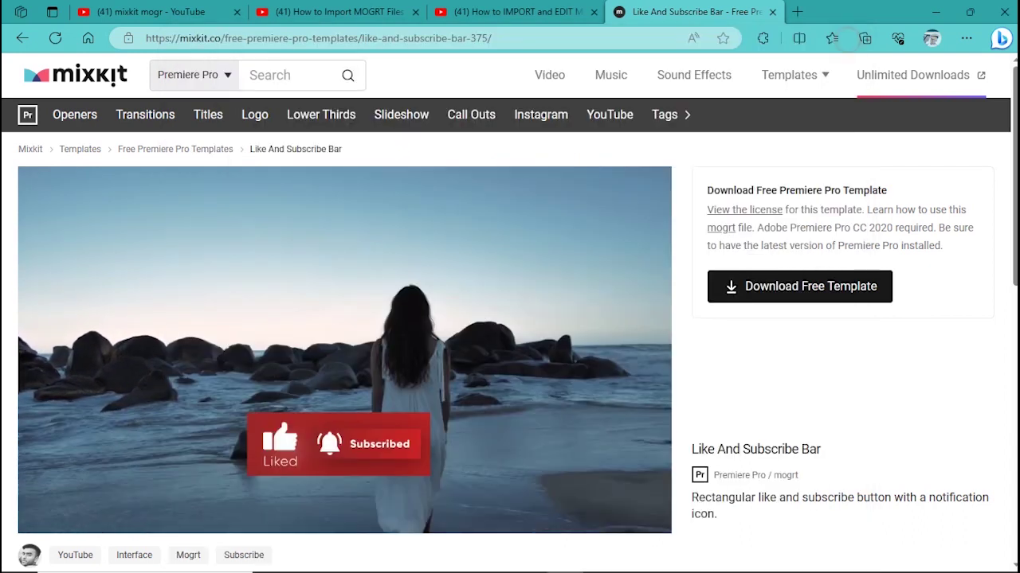
{"action": "left_click", "coordinate": [846, 39]}
{"action": "key", "text": "alt+Tab"}
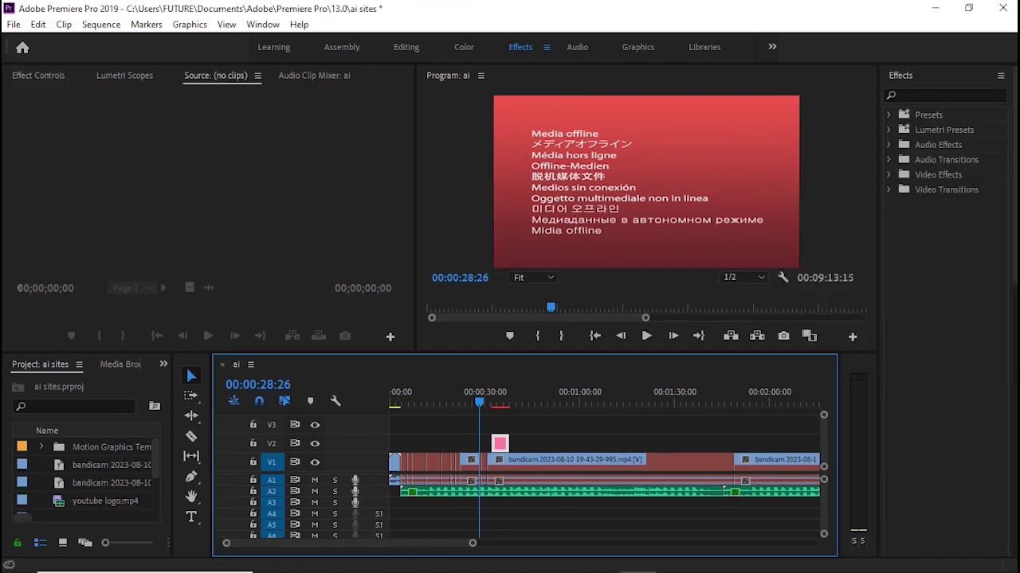
- Switch to the Graphics workspace and scroll the Essential Graphics My Templates list
{"action": "left_click", "coordinate": [637, 47]}
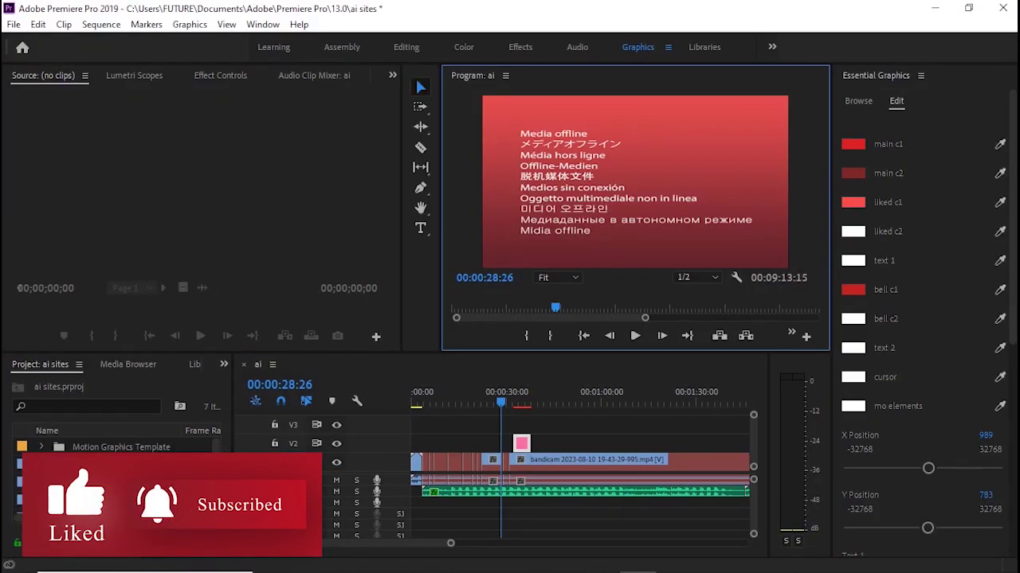
{"action": "scroll", "coordinate": [924, 318], "scroll_direction": "down", "scroll_amount": 1}
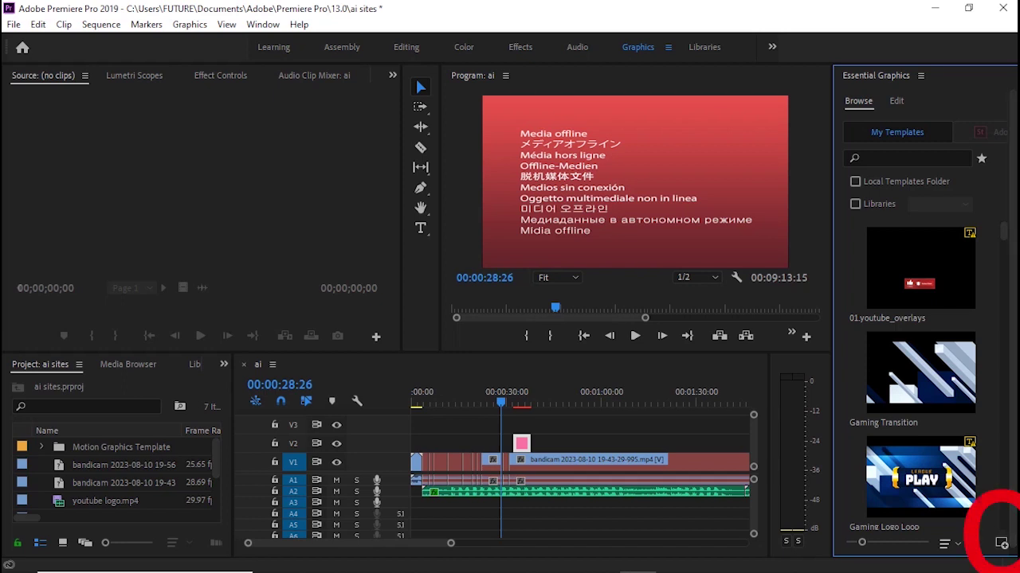
- Install the mixkit-375.mogrt template through Essential Graphics and close the Open dialog
{"action": "left_click", "coordinate": [1001, 544]}
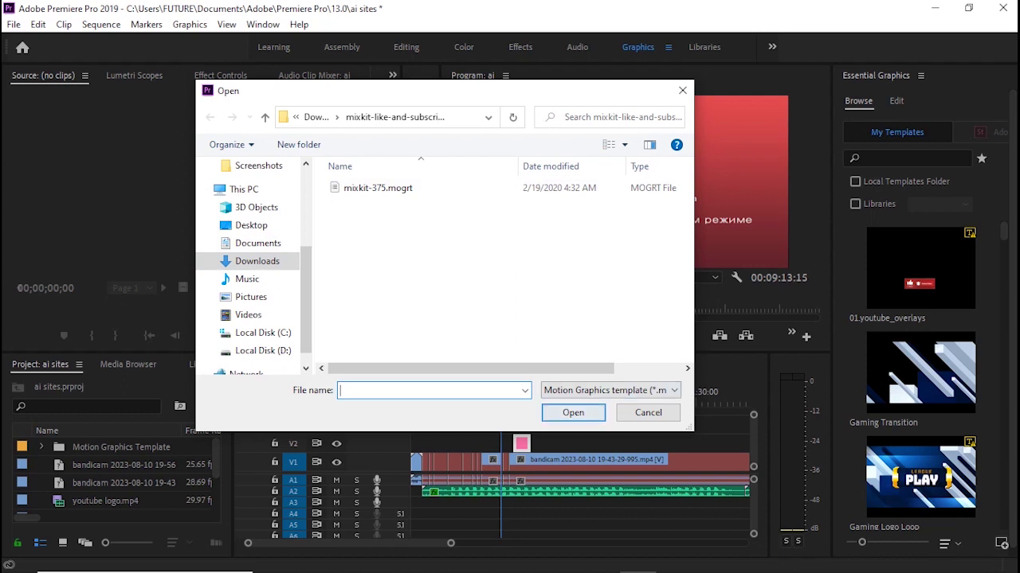
{"action": "key", "text": "Escape"}
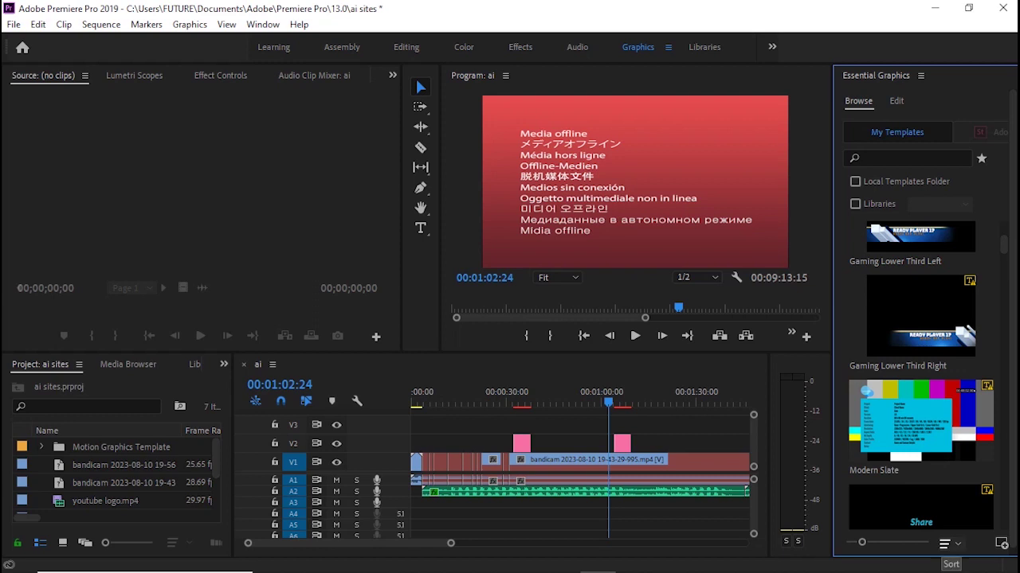
- Re-sort the Essential Graphics templates and drag 01.youtube_overlays onto track V2 near 1:25
{"action": "left_click", "coordinate": [946, 544]}
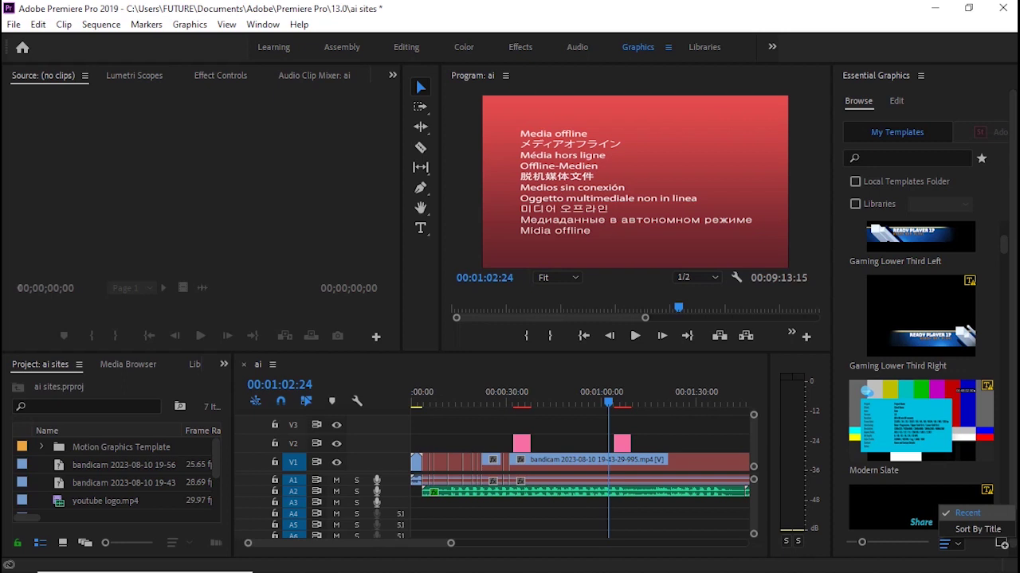
{"action": "left_click", "coordinate": [967, 513]}
{"action": "scroll", "coordinate": [920, 375], "scroll_direction": "up", "scroll_amount": 3}
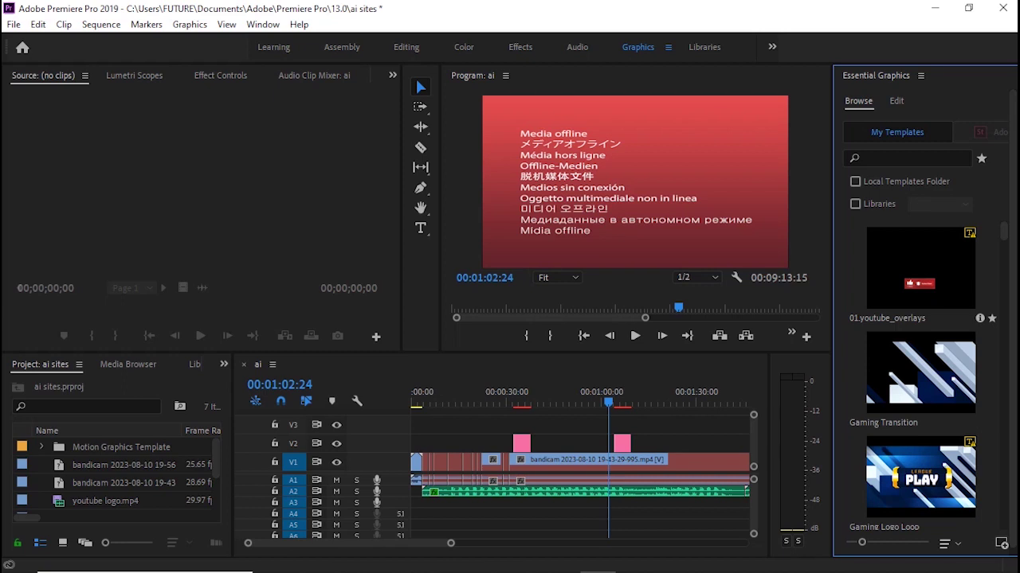
{"action": "left_click_drag", "start_coordinate": [920, 267], "coordinate": [677, 443]}
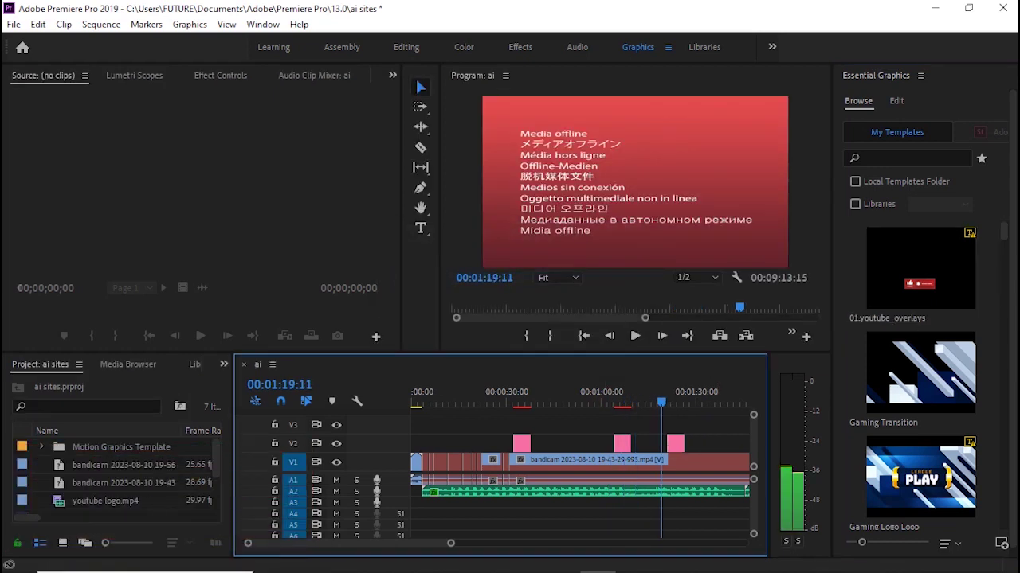
- Preview the Liked/Subscribed overlay over the video, then show its editable colours and position
{"action": "left_click", "coordinate": [634, 335]}
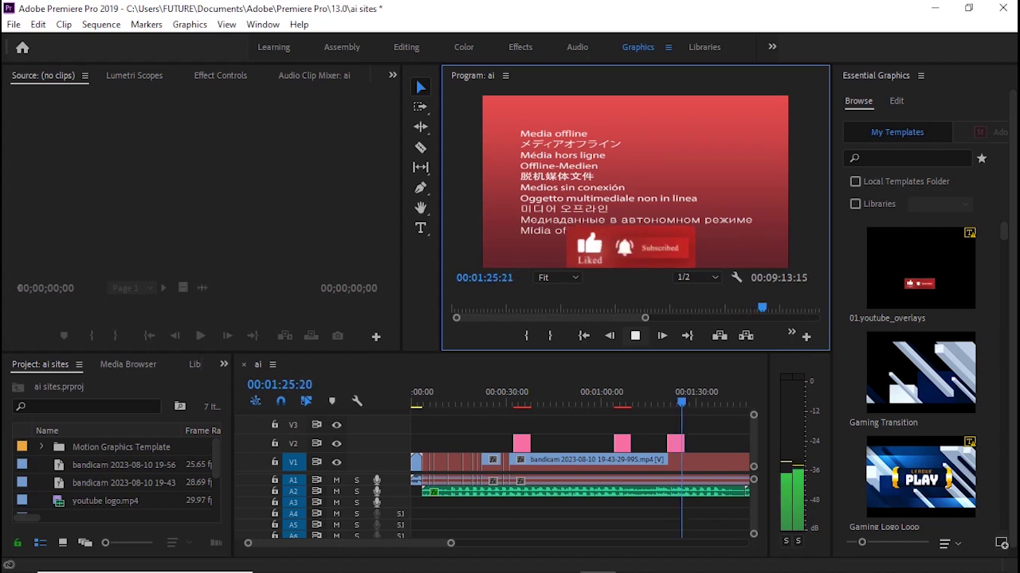
{"action": "key", "text": "space"}
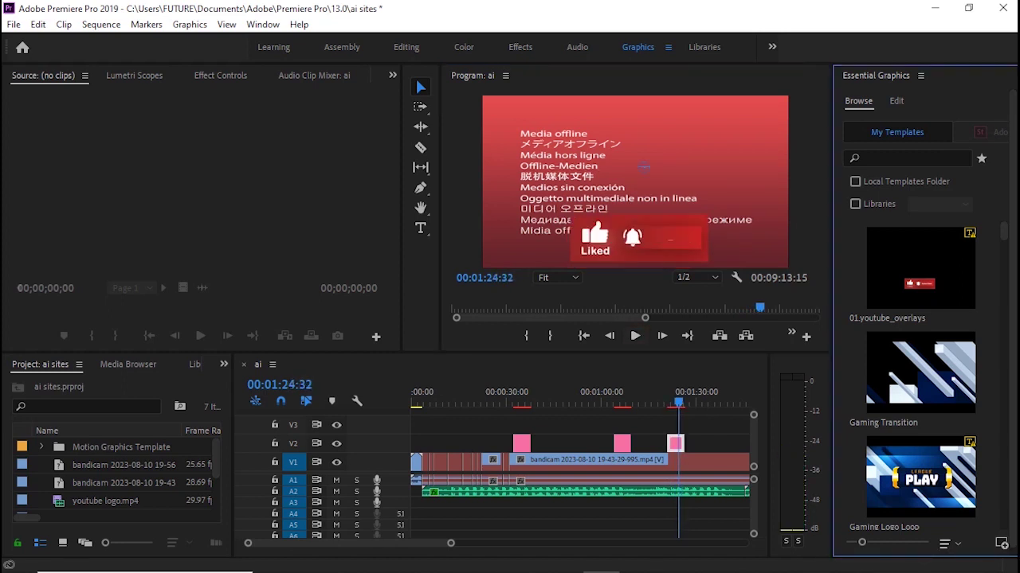
{"action": "left_click", "coordinate": [896, 100]}
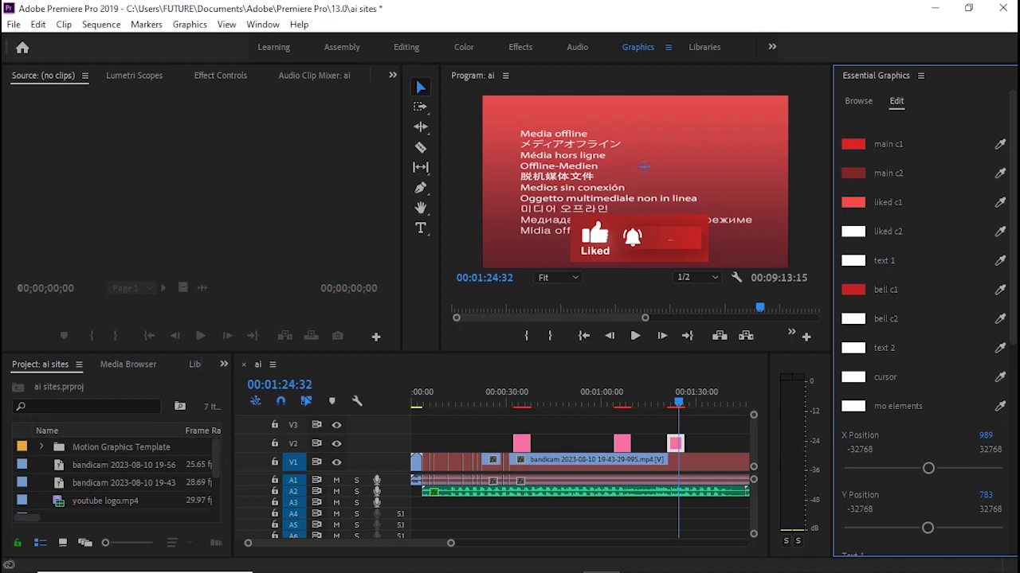
{"action": "scroll", "coordinate": [924, 318], "scroll_direction": "down", "scroll_amount": 3}
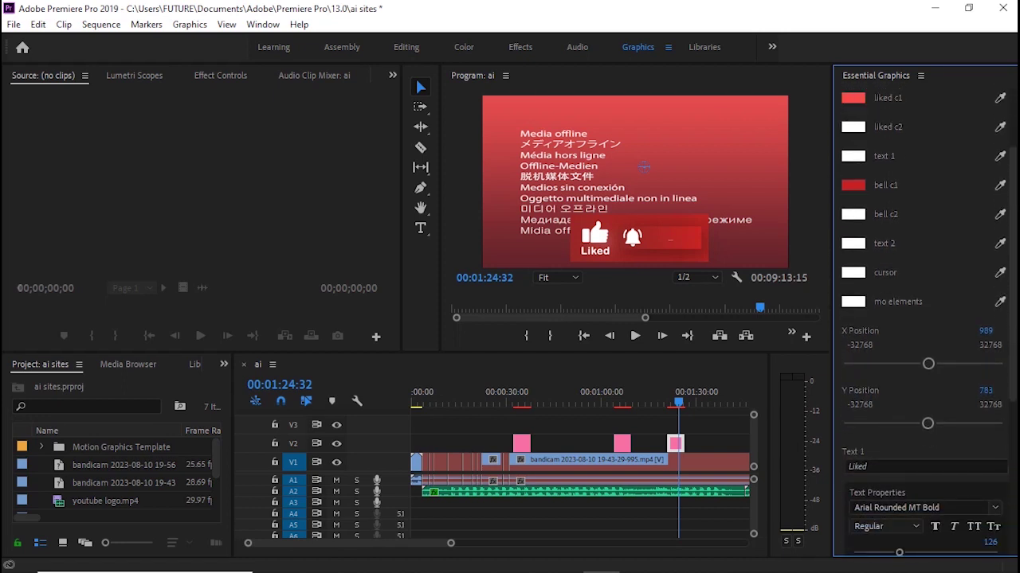
{"action": "scroll", "coordinate": [879, 405], "scroll_direction": "down", "scroll_amount": 2}
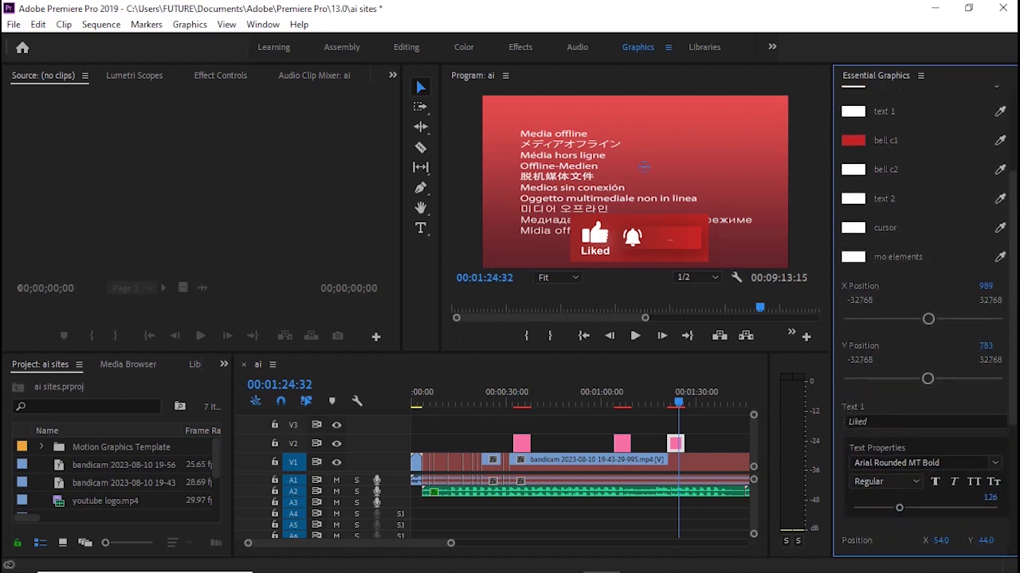
{"action": "left_click", "coordinate": [878, 405]}
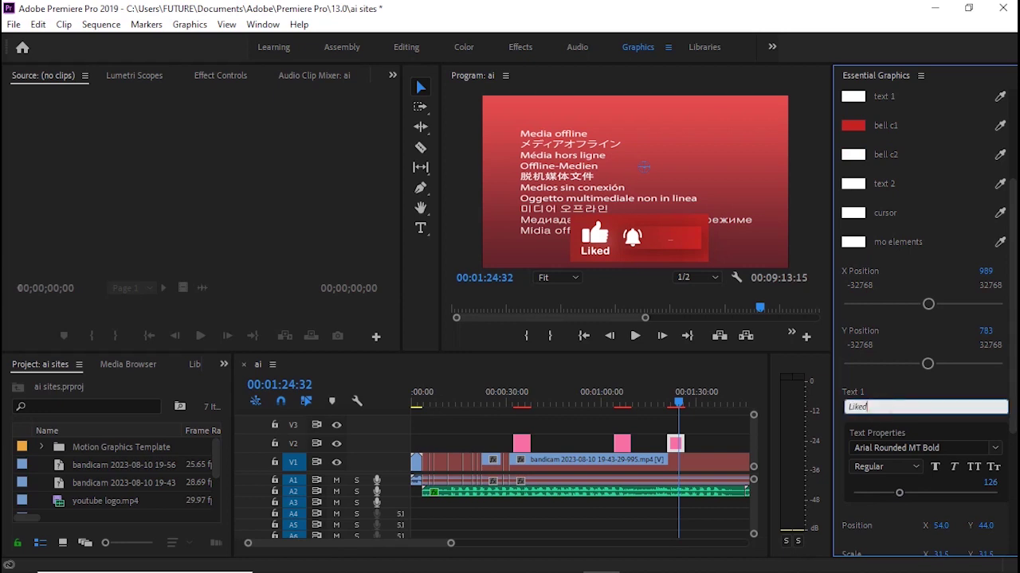
{"action": "scroll", "coordinate": [879, 405], "scroll_direction": "down", "scroll_amount": 1}
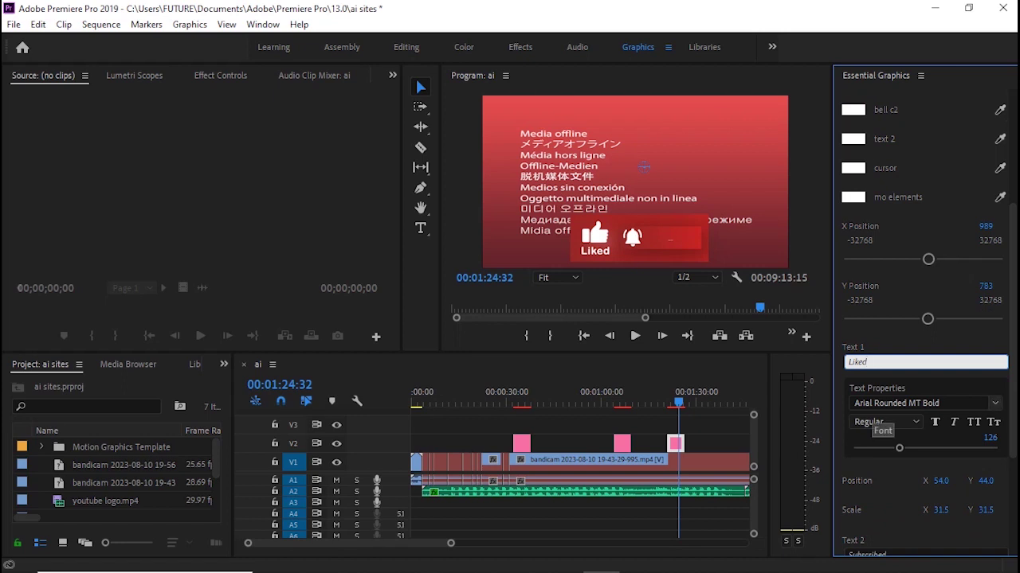
{"action": "scroll", "coordinate": [880, 430], "scroll_direction": "down", "scroll_amount": 3}
{"action": "scroll", "coordinate": [880, 422], "scroll_direction": "down", "scroll_amount": 1}
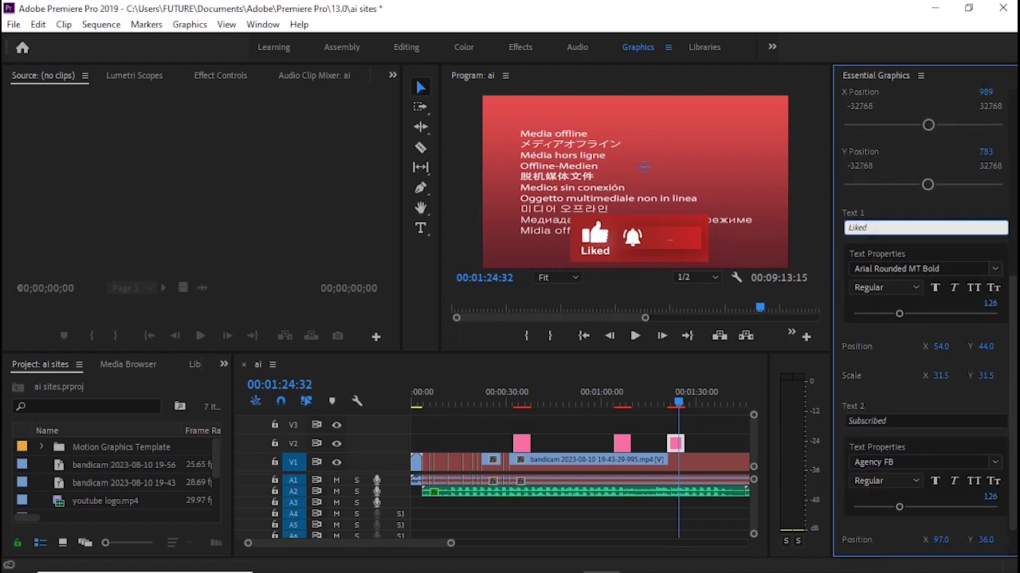
{"action": "left_click", "coordinate": [872, 420]}
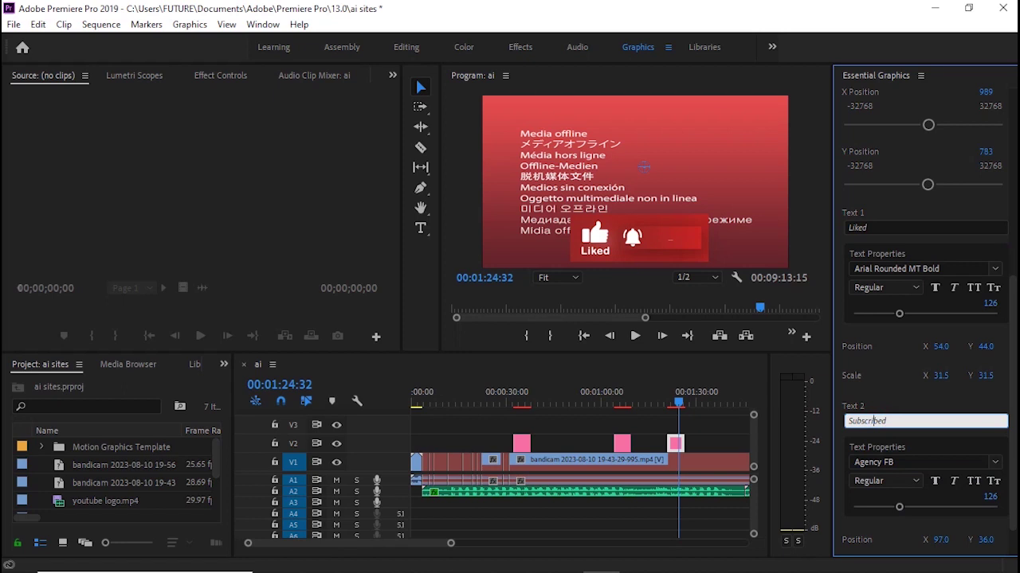
{"action": "left_click", "coordinate": [685, 396]}
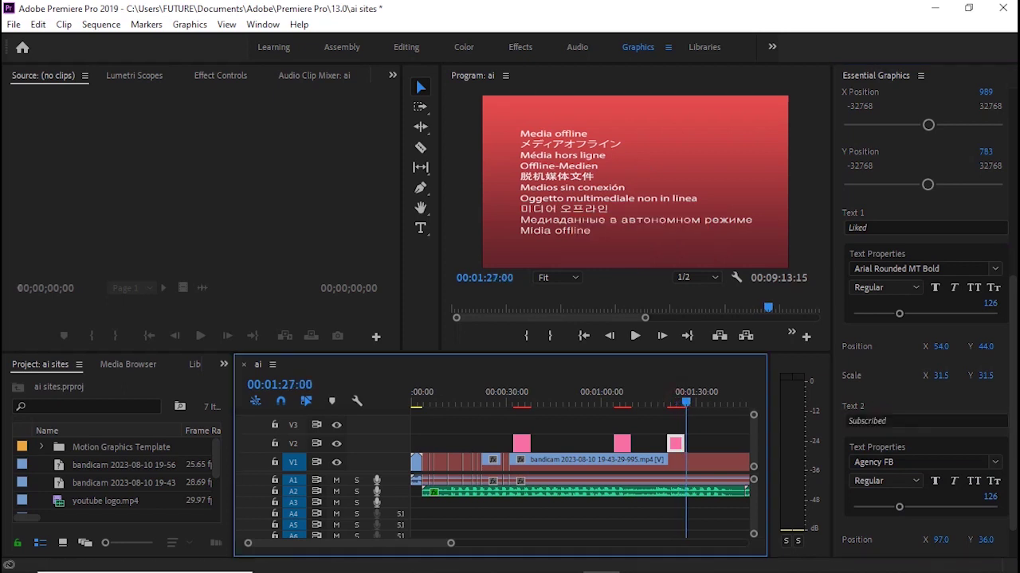
{"action": "left_click_drag", "start_coordinate": [685, 397], "coordinate": [674, 397]}
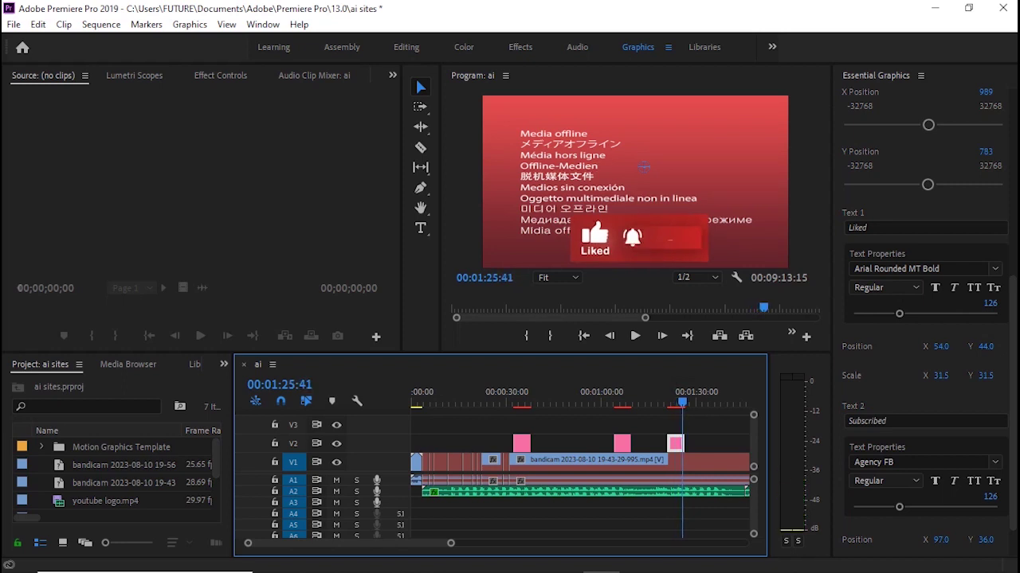
{"action": "scroll", "coordinate": [924, 319], "scroll_direction": "down", "scroll_amount": 1}
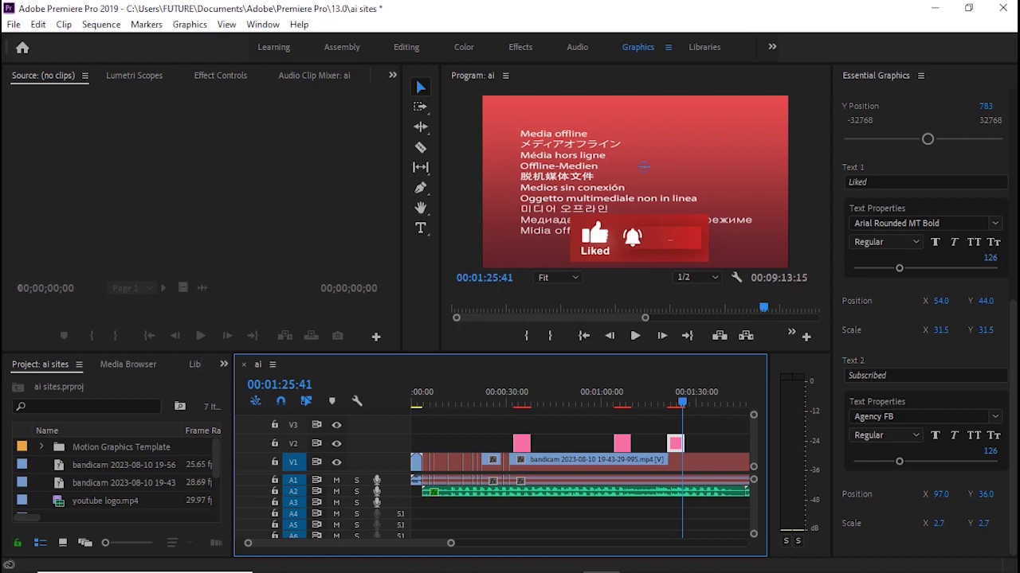
{"action": "left_click", "coordinate": [406, 47]}
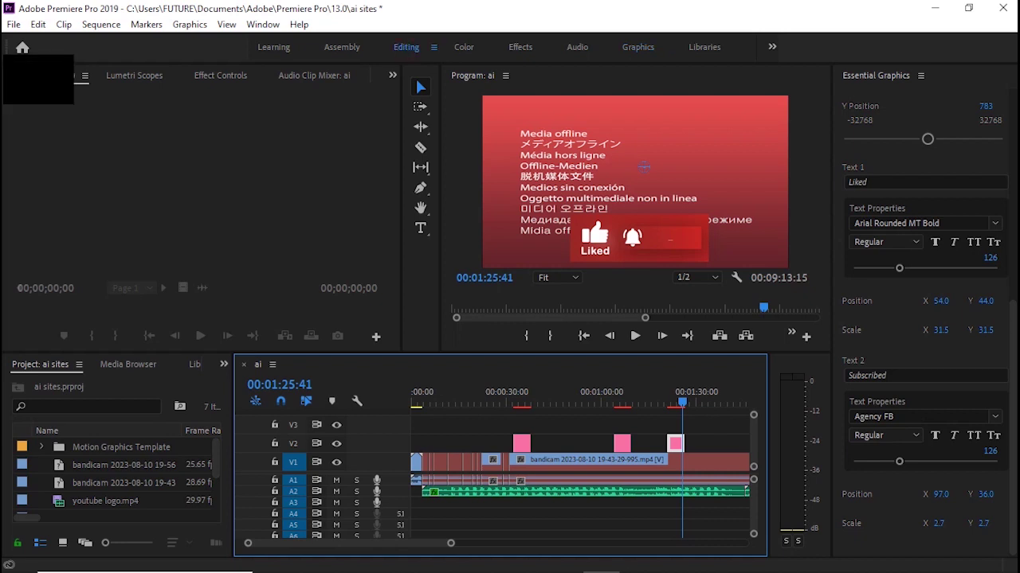